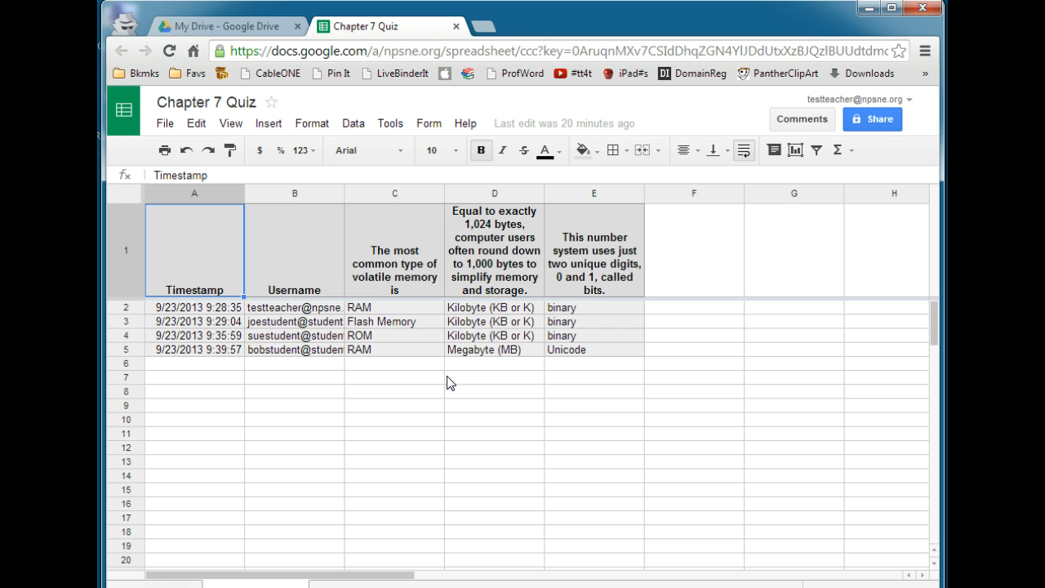
Search the Script Gallery for "flubaroo" and install the Flubaroo script in the quiz spreadsheet.
left_click(389, 123)
left_click(417, 153)
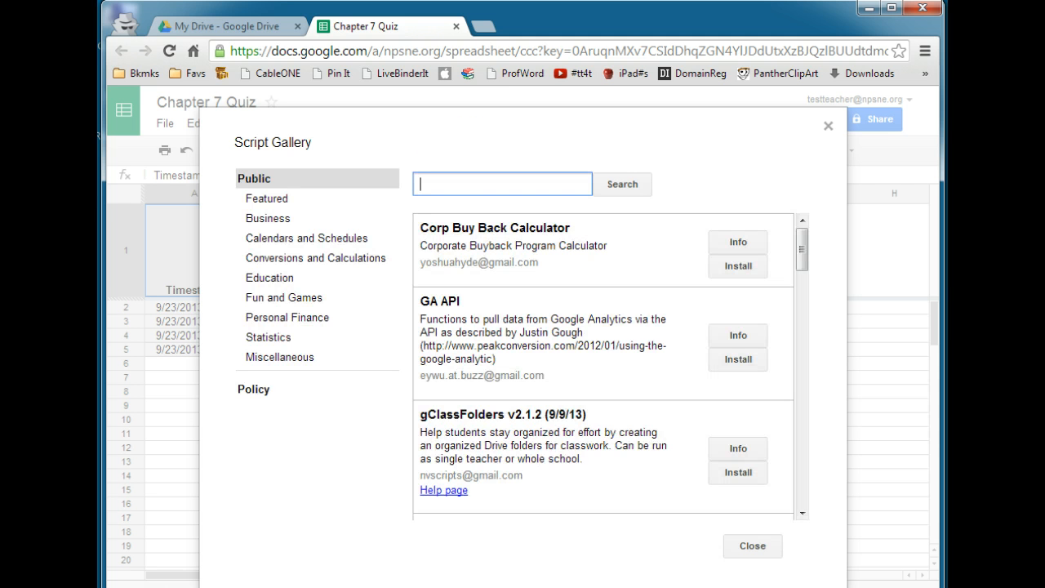
type("flubaroo")
left_click(622, 184)
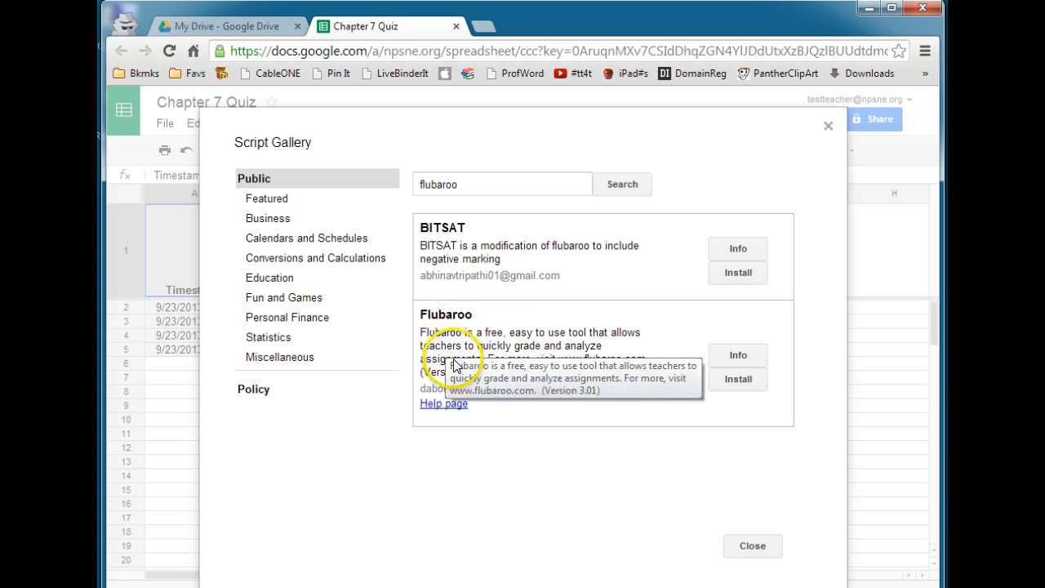
left_click(741, 379)
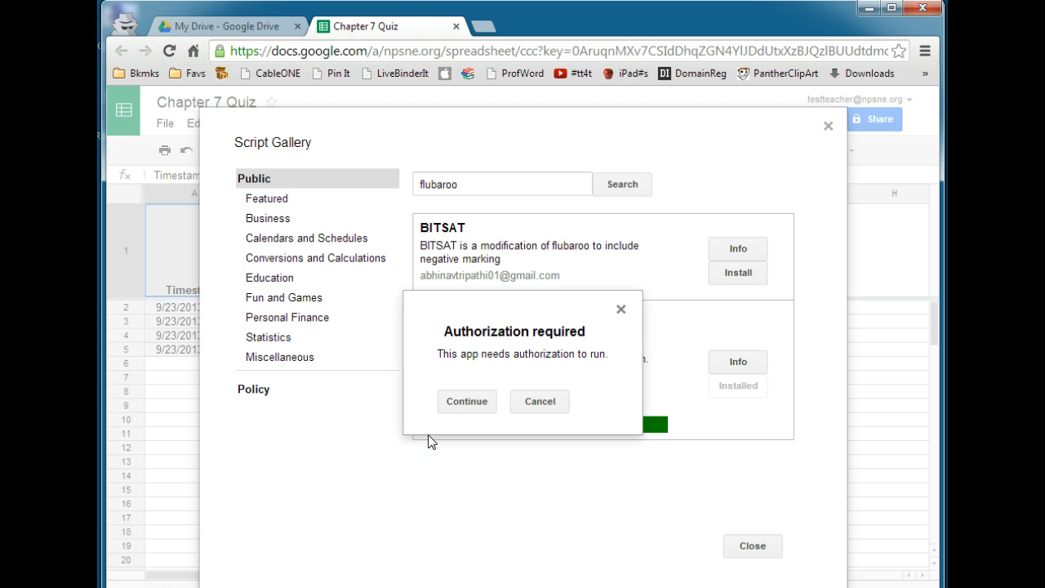
Authorize Flubaroo by accepting its requested account permissions, and close the Script Gallery.
left_click(466, 401)
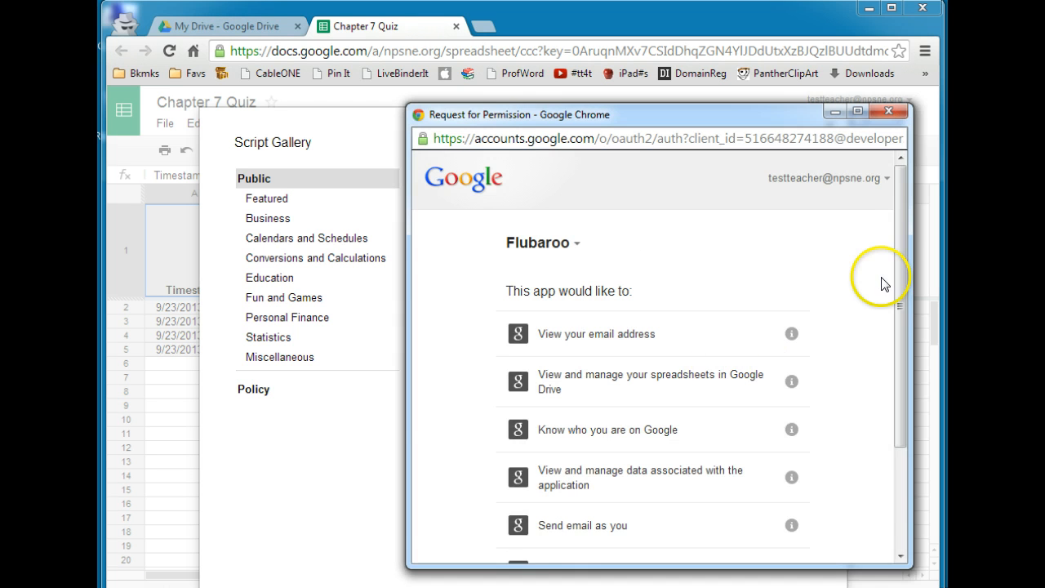
left_click_drag(899, 226, 888, 349)
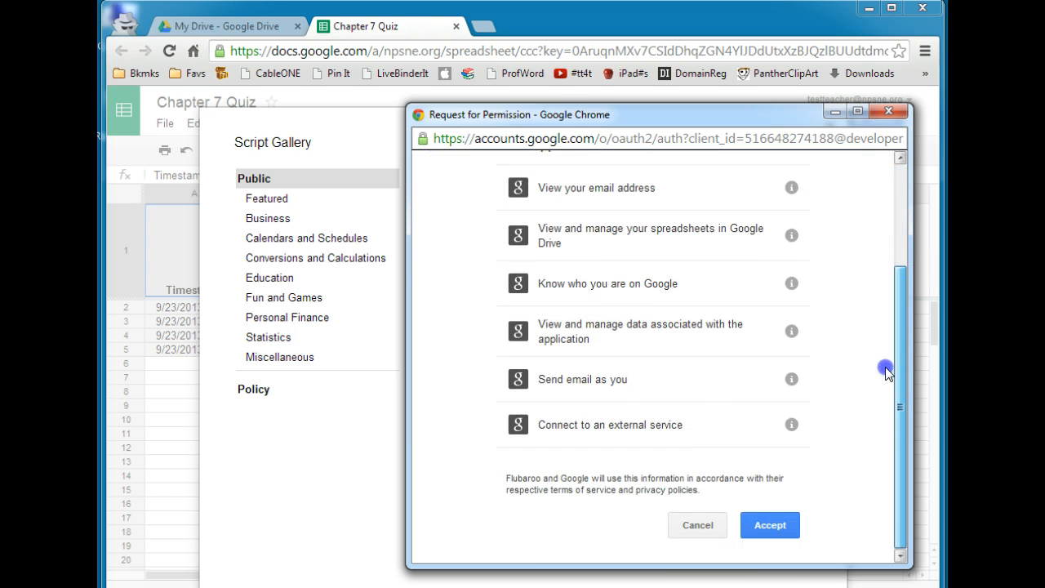
left_click(759, 525)
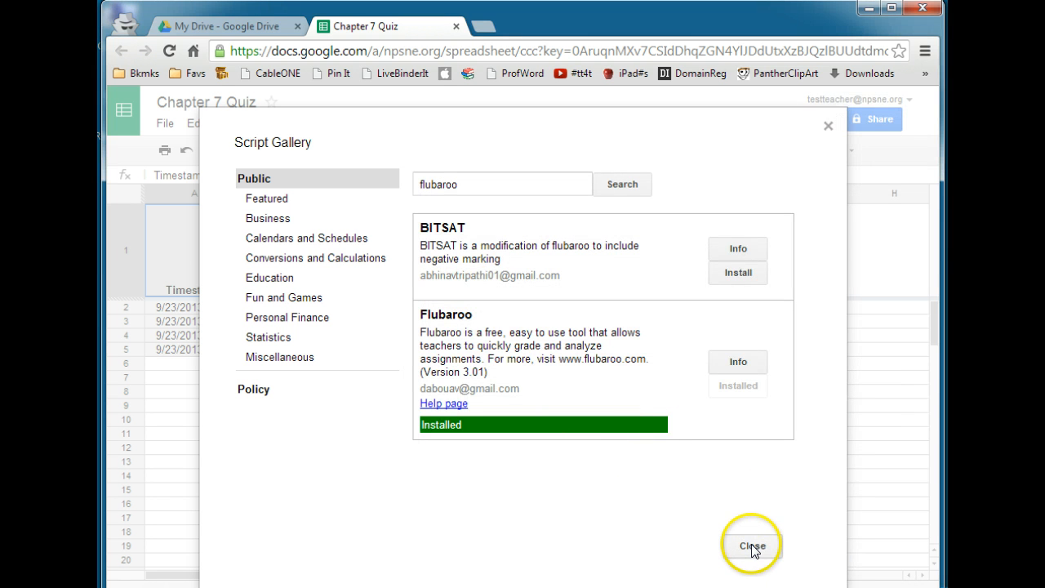
left_click(752, 546)
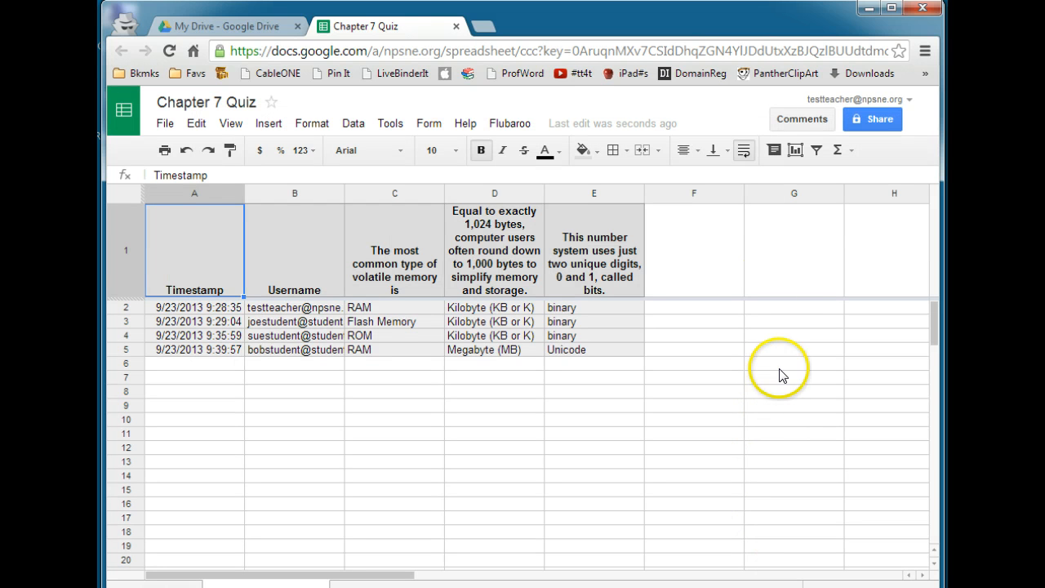
Start grading the assignment with Flubaroo, keeping Username as Identifies Student and 1 Point for each of the three questions.
left_click(508, 127)
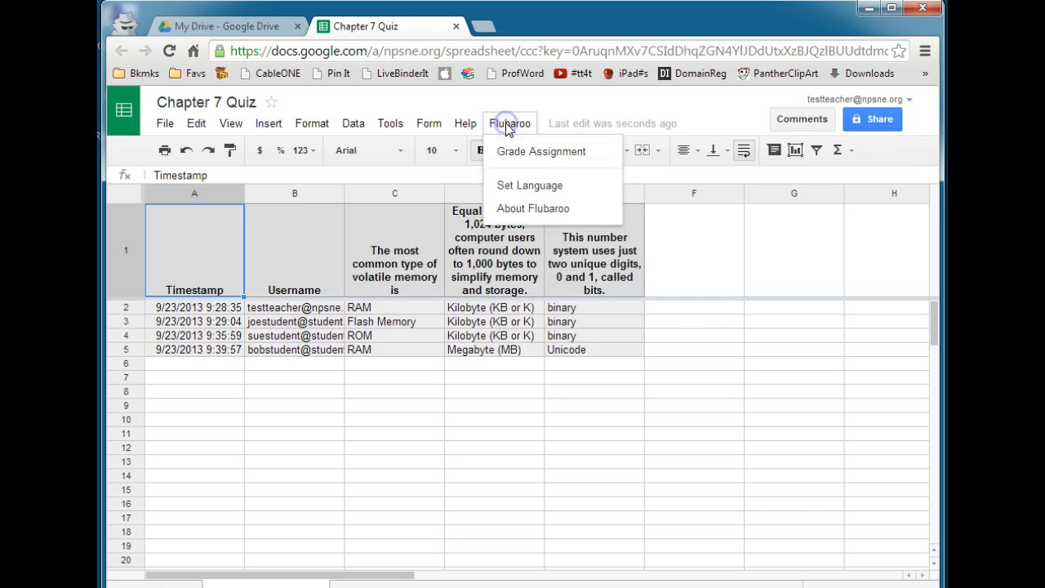
left_click(535, 155)
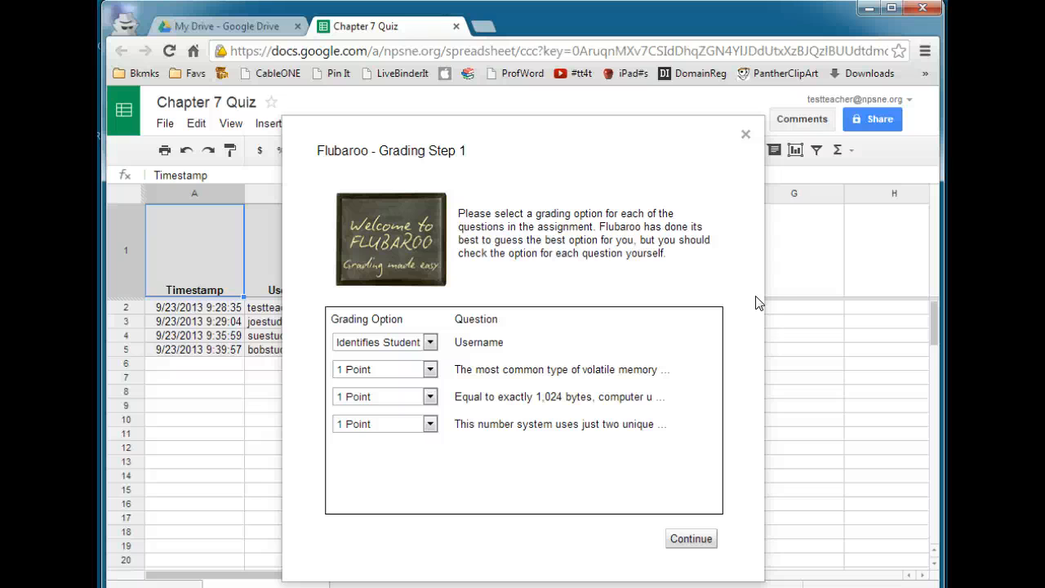
left_click_drag(626, 137, 687, 133)
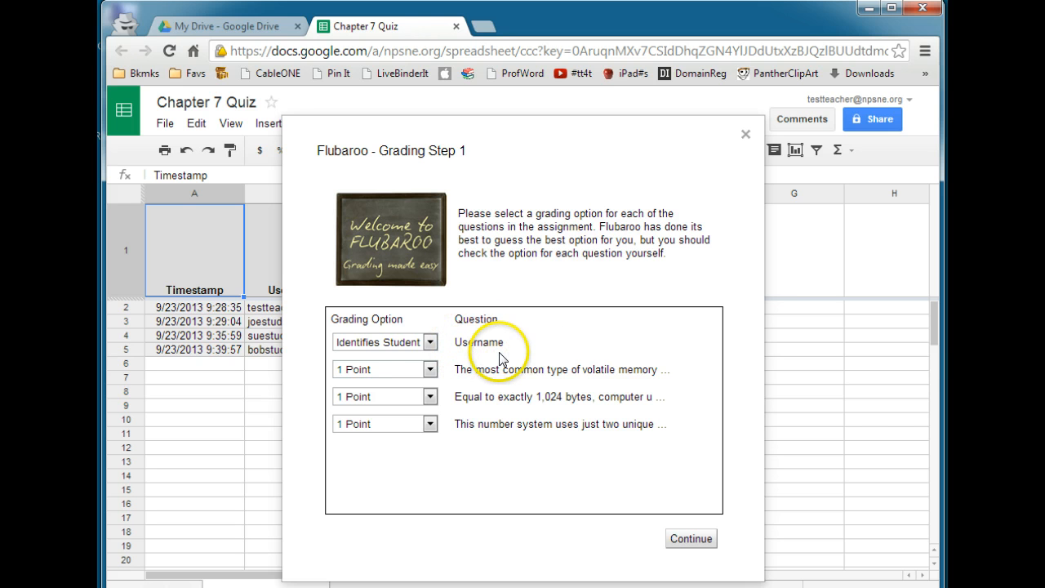
left_click(416, 347)
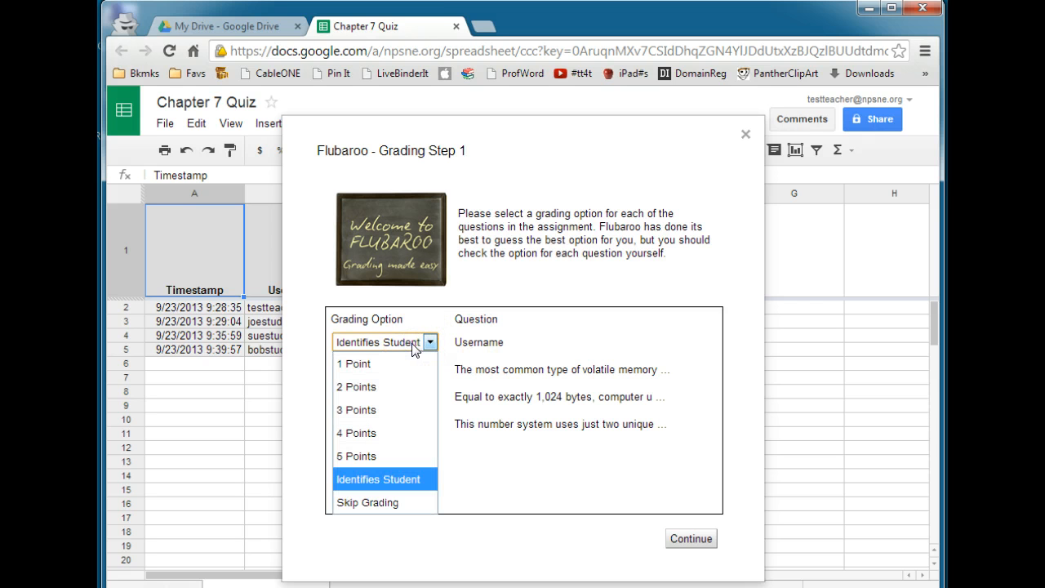
left_click(368, 344)
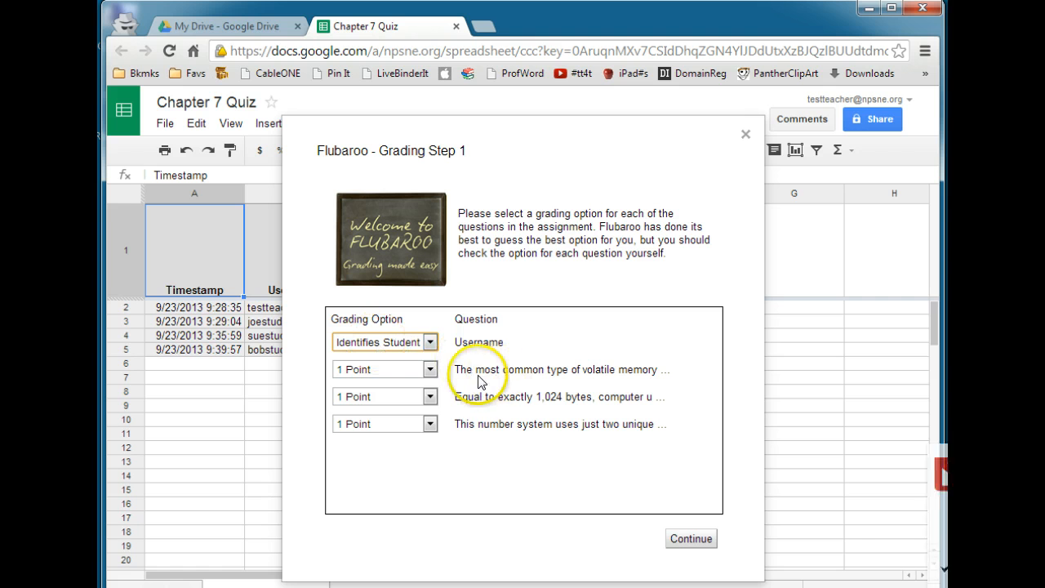
left_click(400, 373)
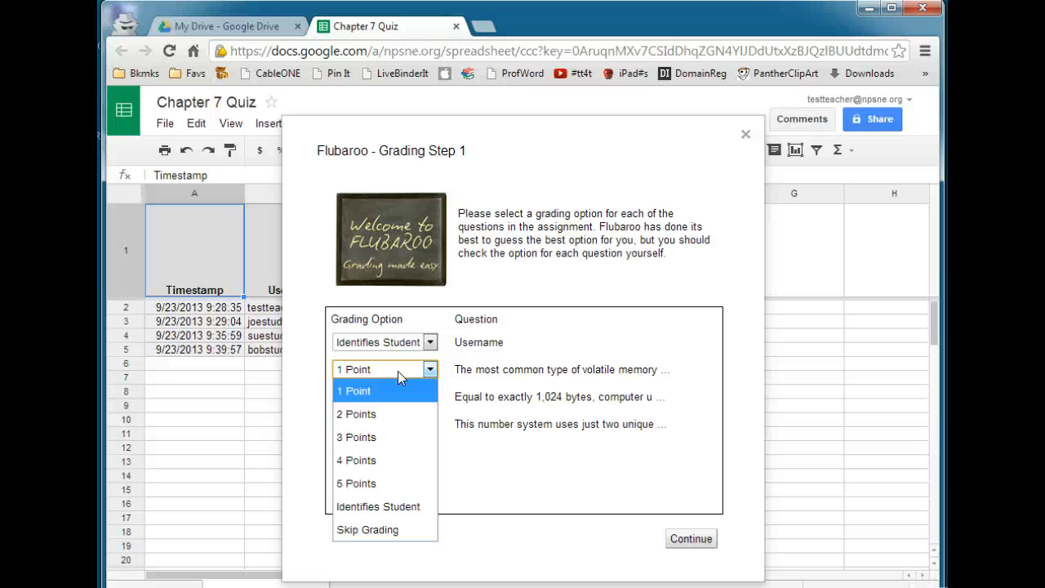
left_click(398, 371)
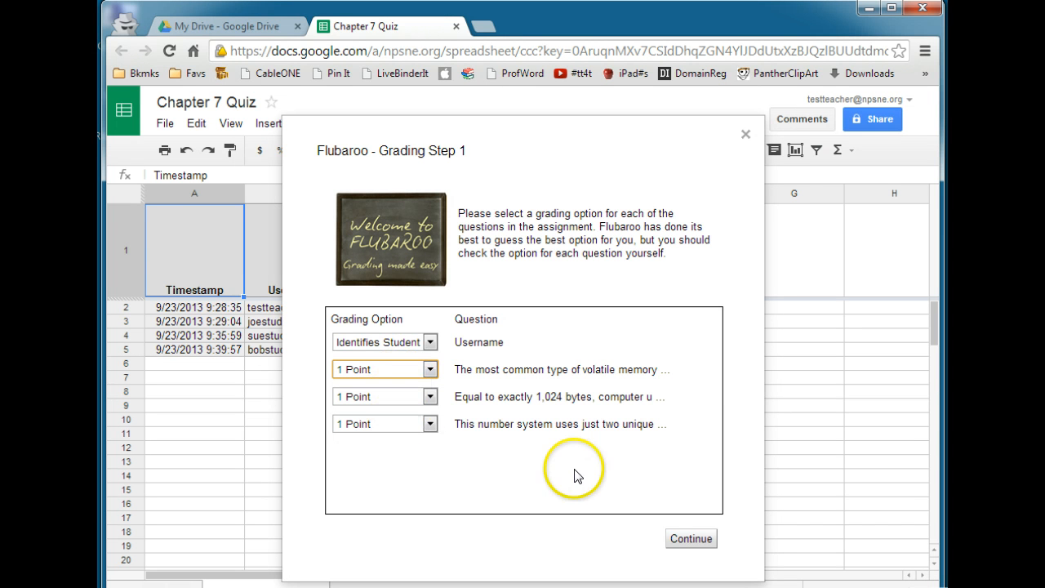
left_click(705, 546)
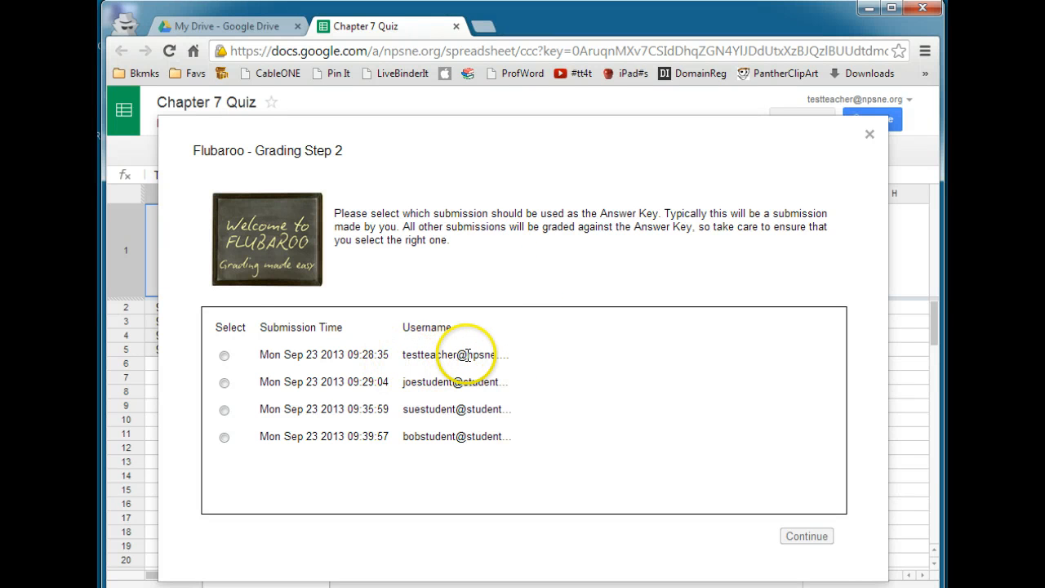
Use the teacher's 09:28:35 submission as the answer key, run the grading and view the grades.
left_click(223, 356)
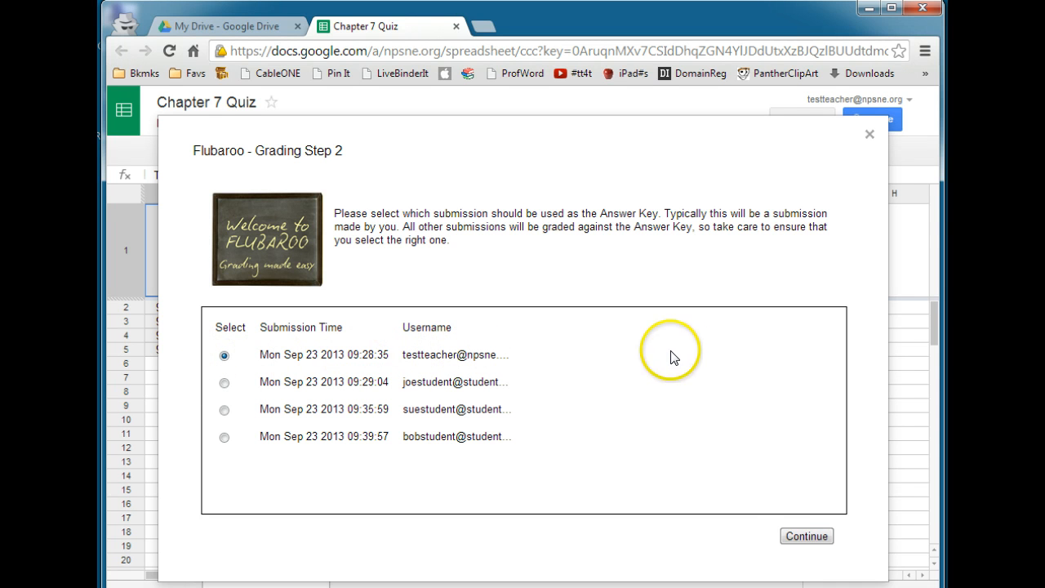
left_click(793, 538)
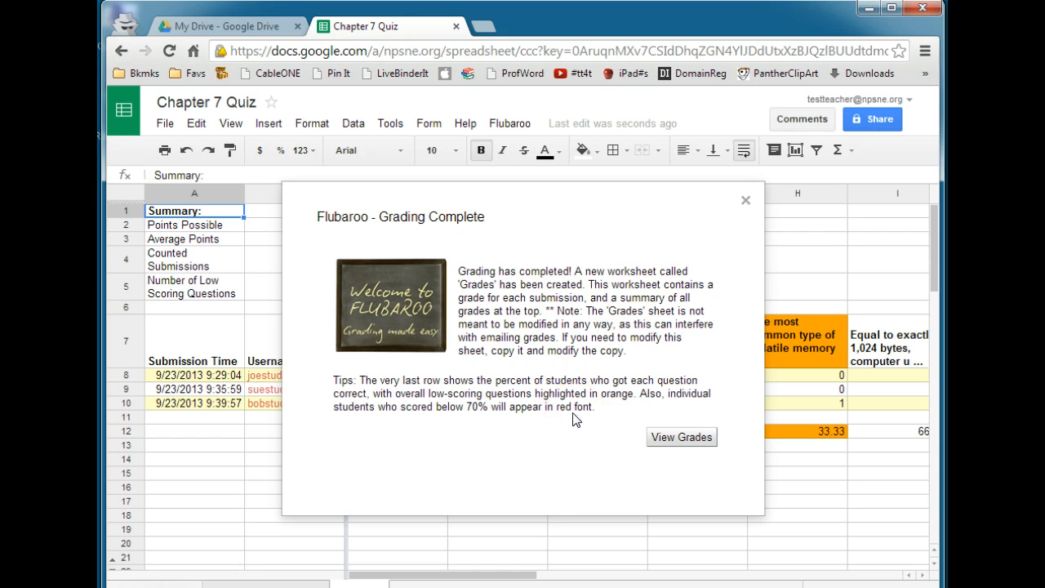
left_click(686, 441)
left_click(686, 440)
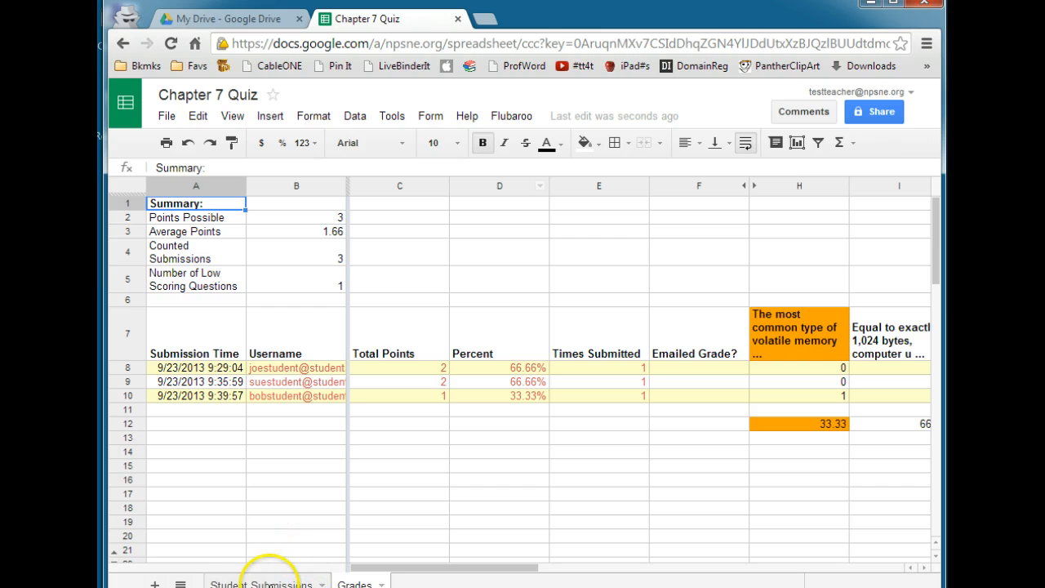
Review the Student Submissions sheet, and examine the Grades sheet including its per-question score columns.
left_click(245, 581)
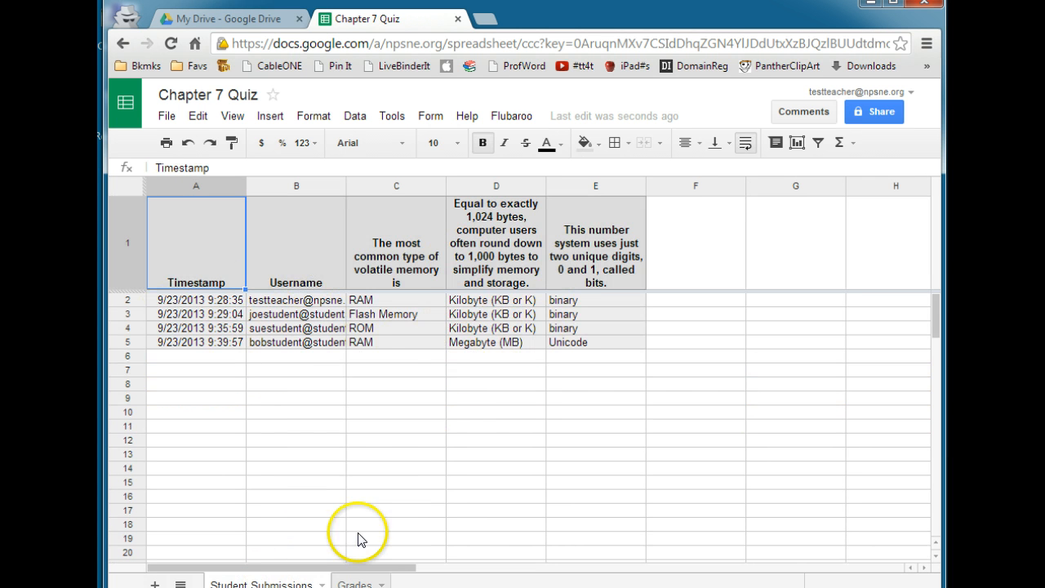
left_click(354, 582)
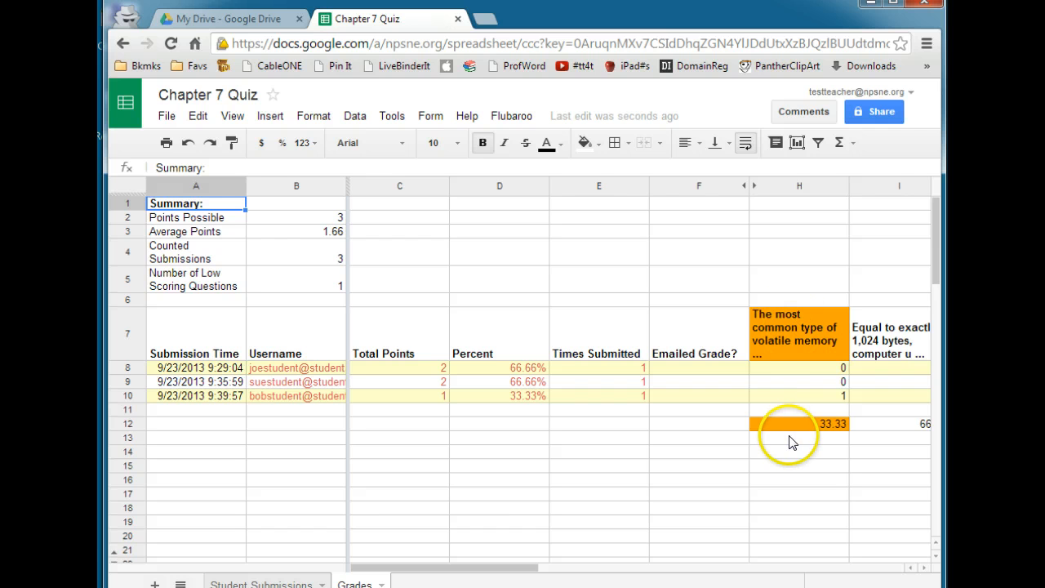
left_click_drag(416, 567, 523, 571)
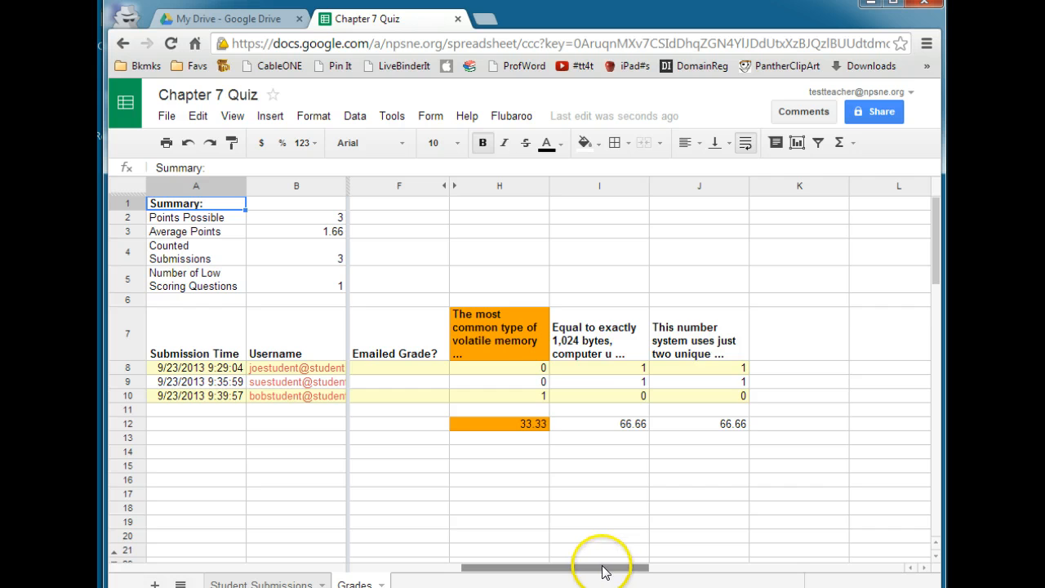
left_click_drag(602, 567, 416, 567)
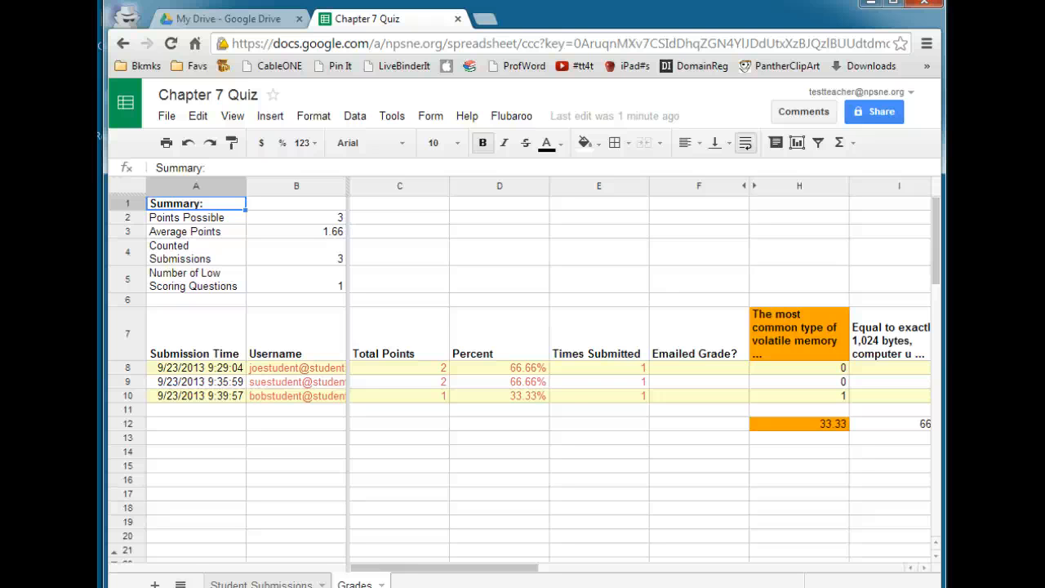
Email the grades using Username as the email address question, including the list of questions and scores but no answer key.
left_click(511, 117)
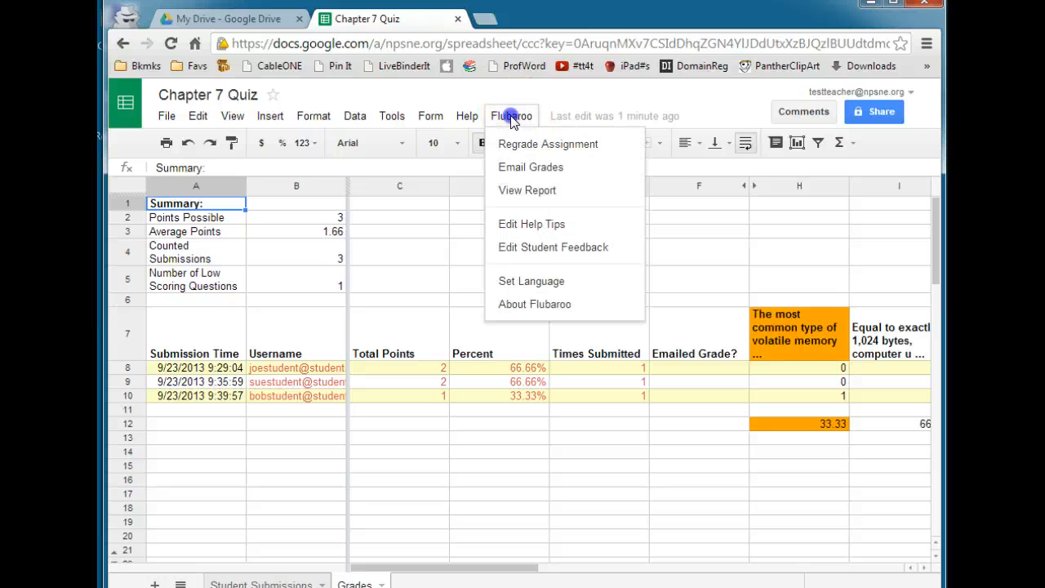
left_click(554, 170)
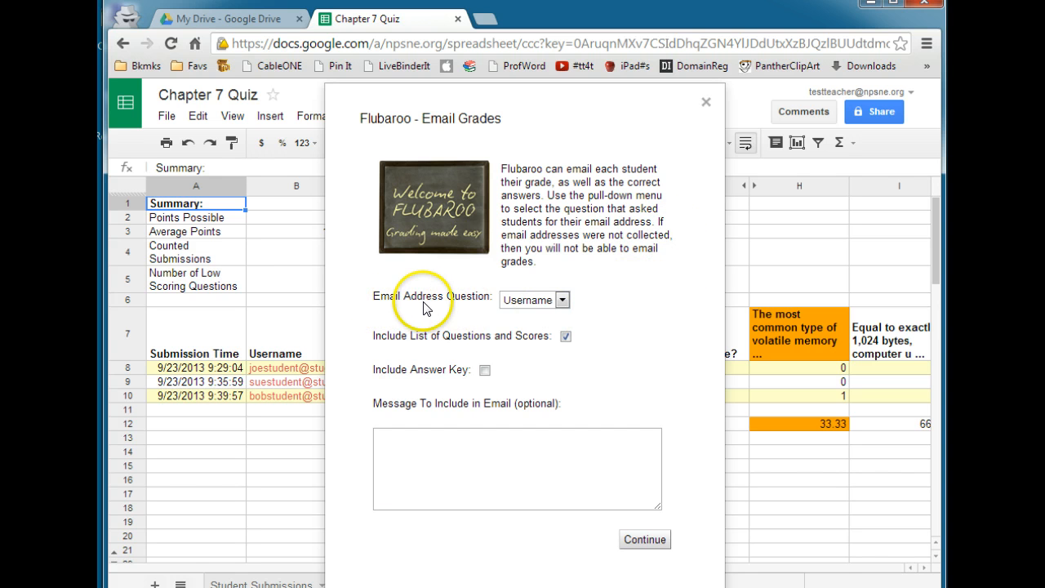
left_click(531, 300)
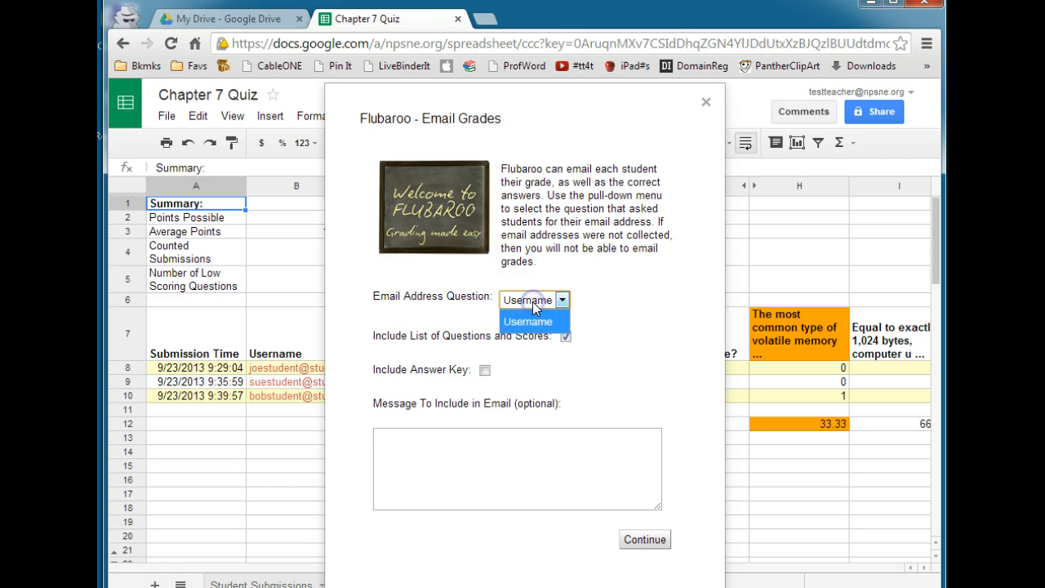
left_click(532, 301)
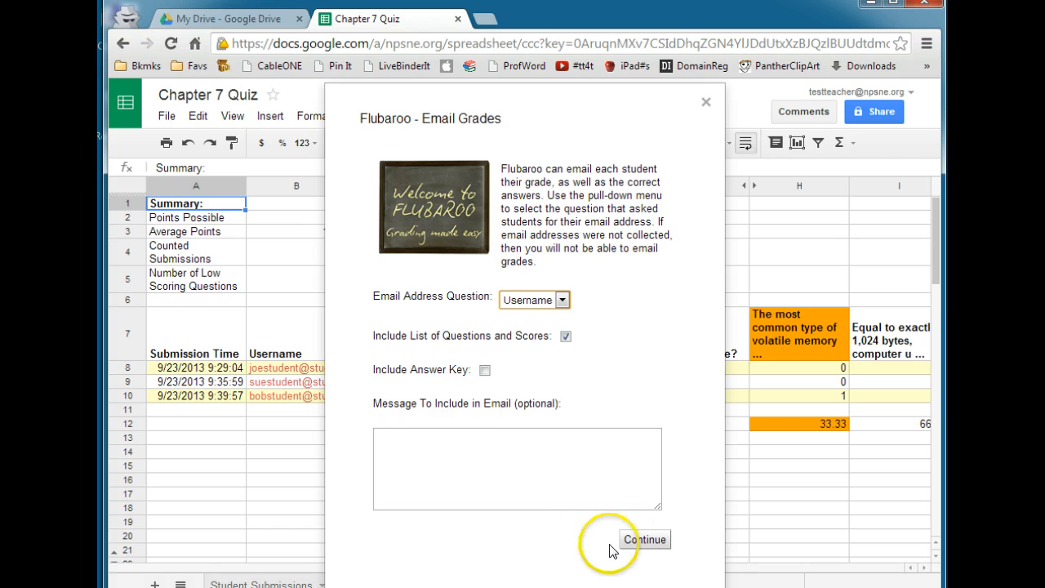
left_click(641, 542)
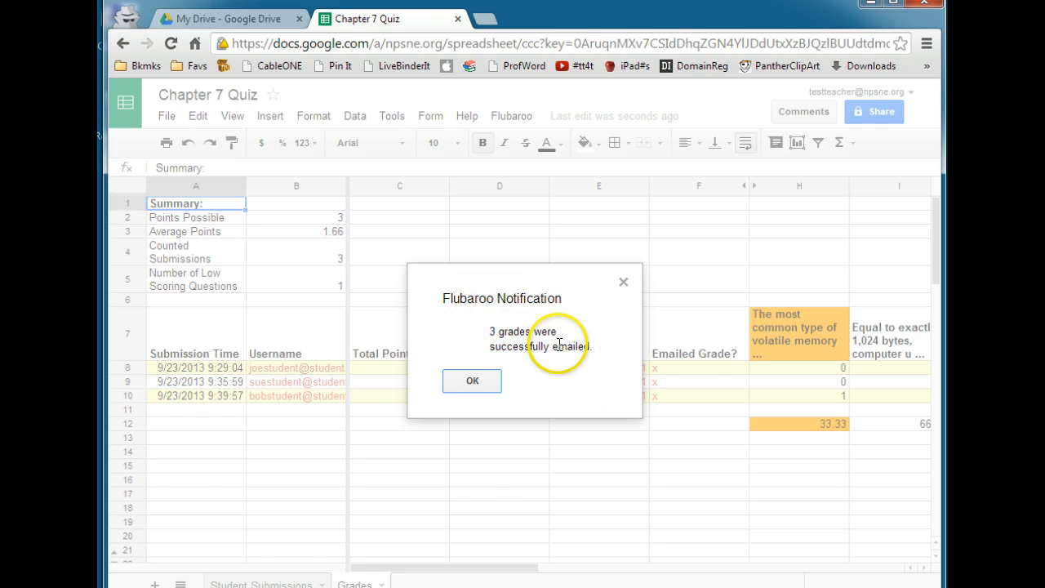
left_click(475, 381)
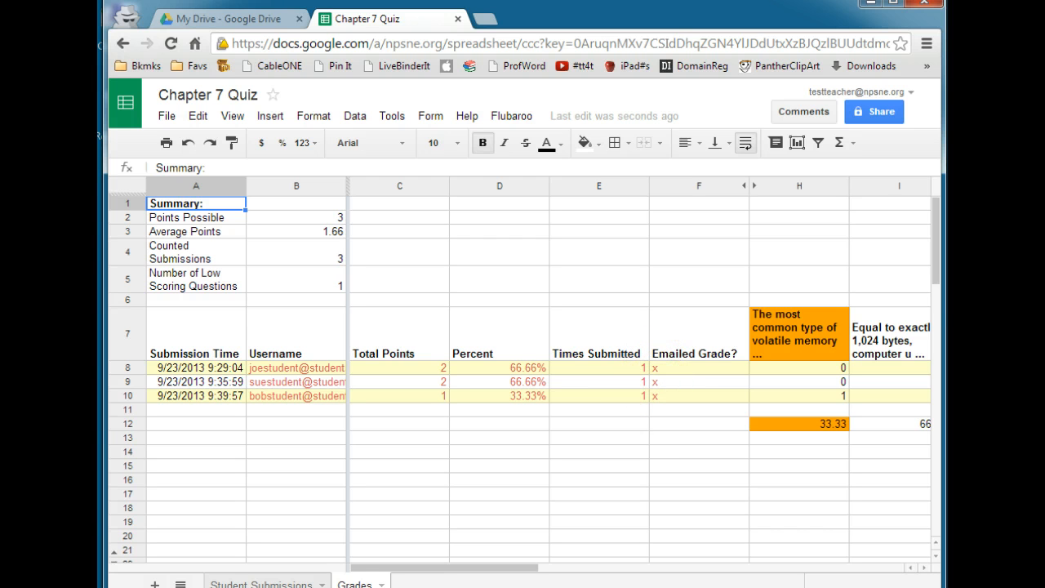
Switch to the student's Gmail inbox and read through the grade email for "Chapter 7 Quiz".
key("alt+Tab")
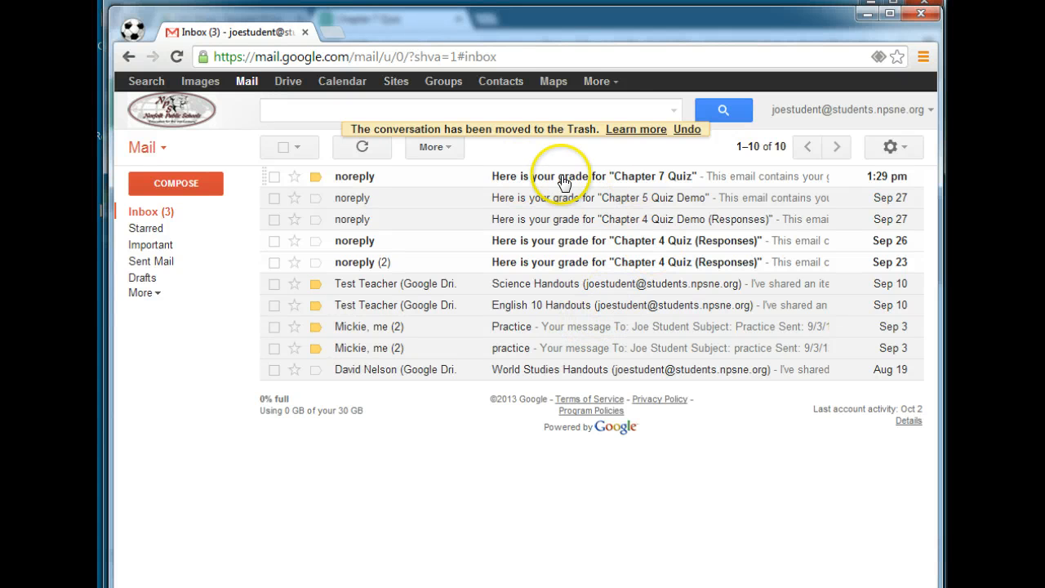
left_click(651, 178)
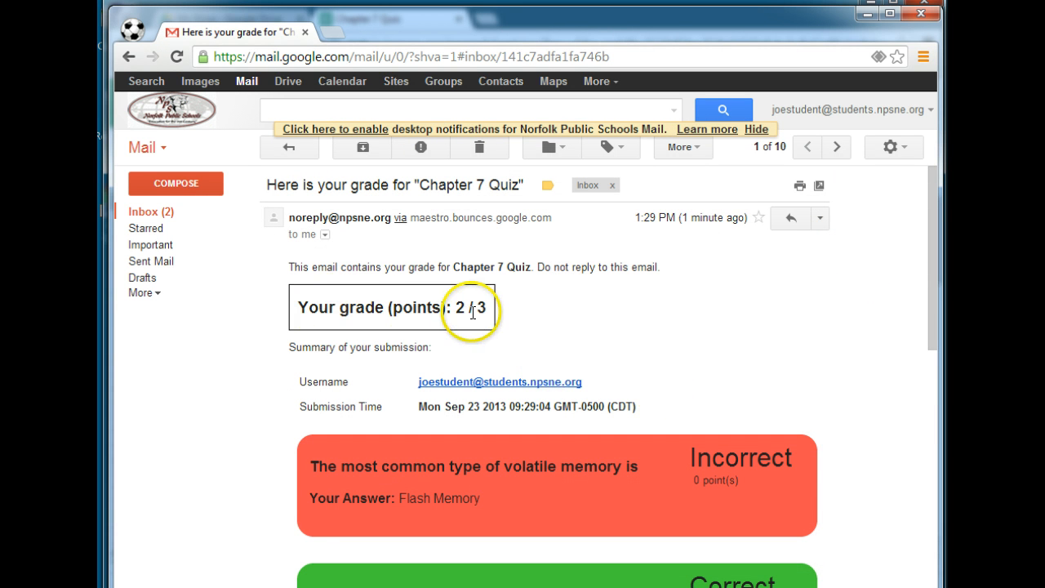
left_click_drag(930, 203, 927, 307)
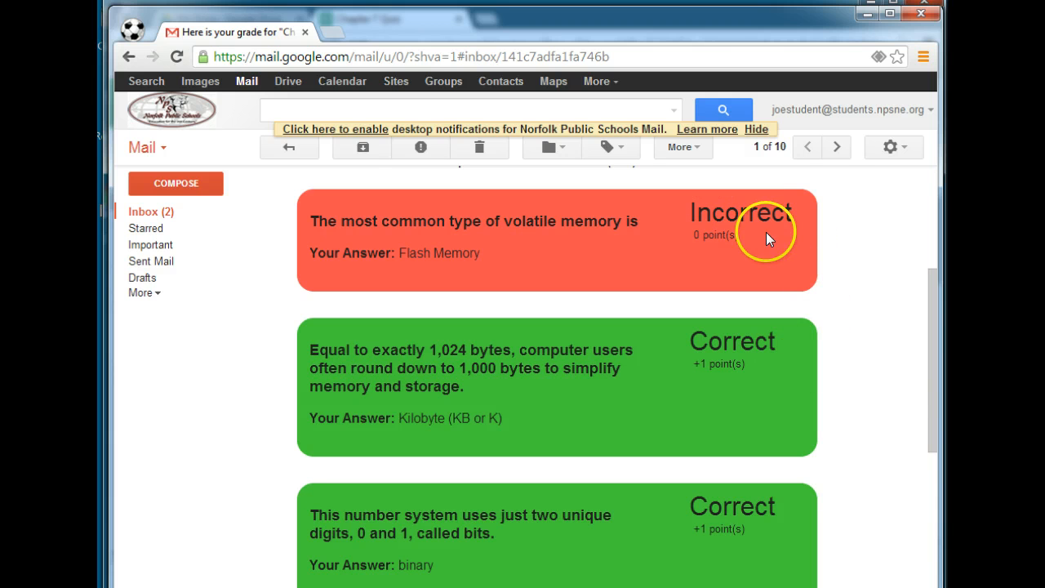
left_click_drag(931, 309, 940, 208)
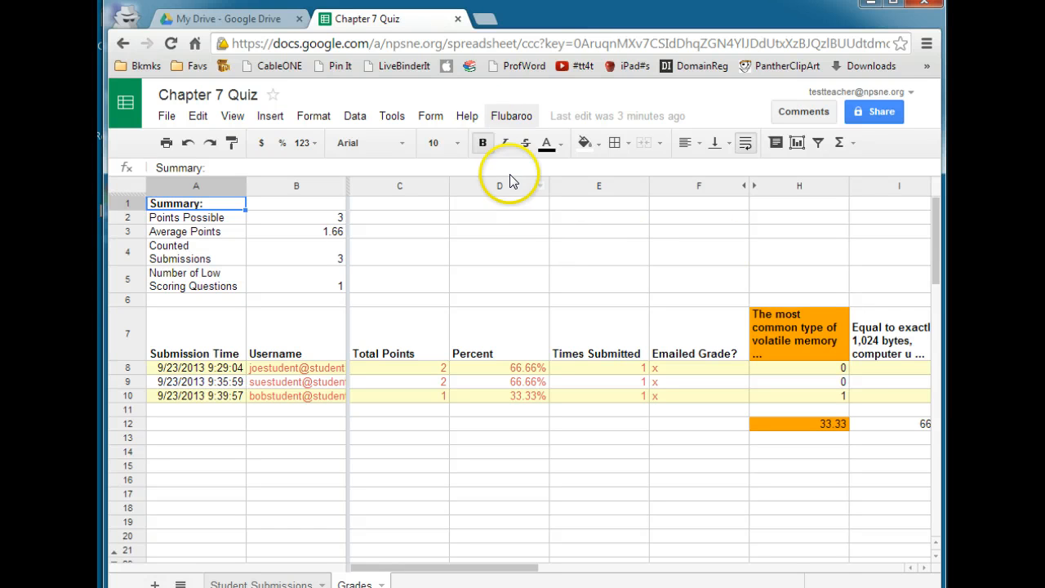
left_click(512, 116)
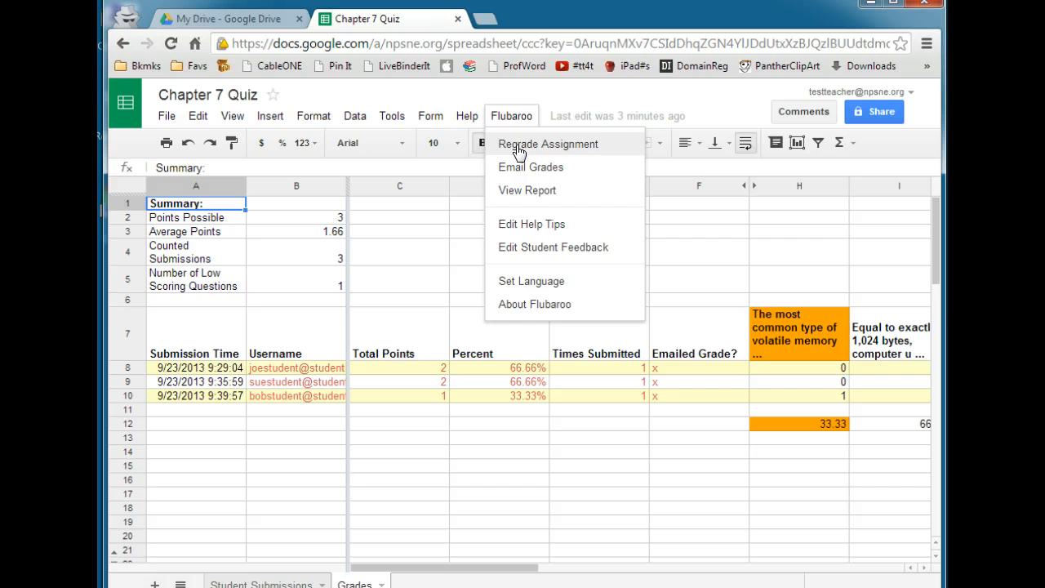
left_click(508, 115)
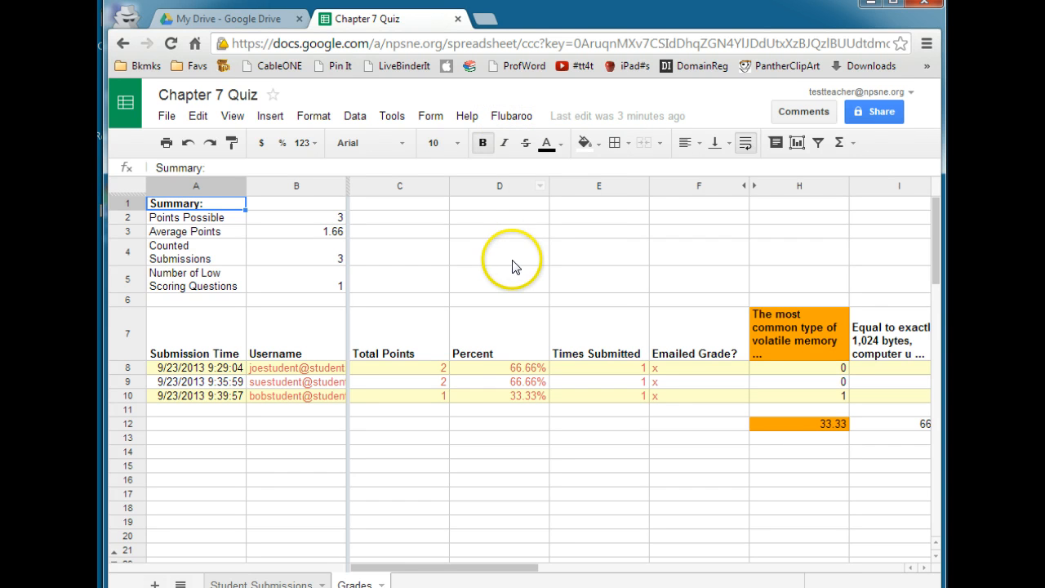